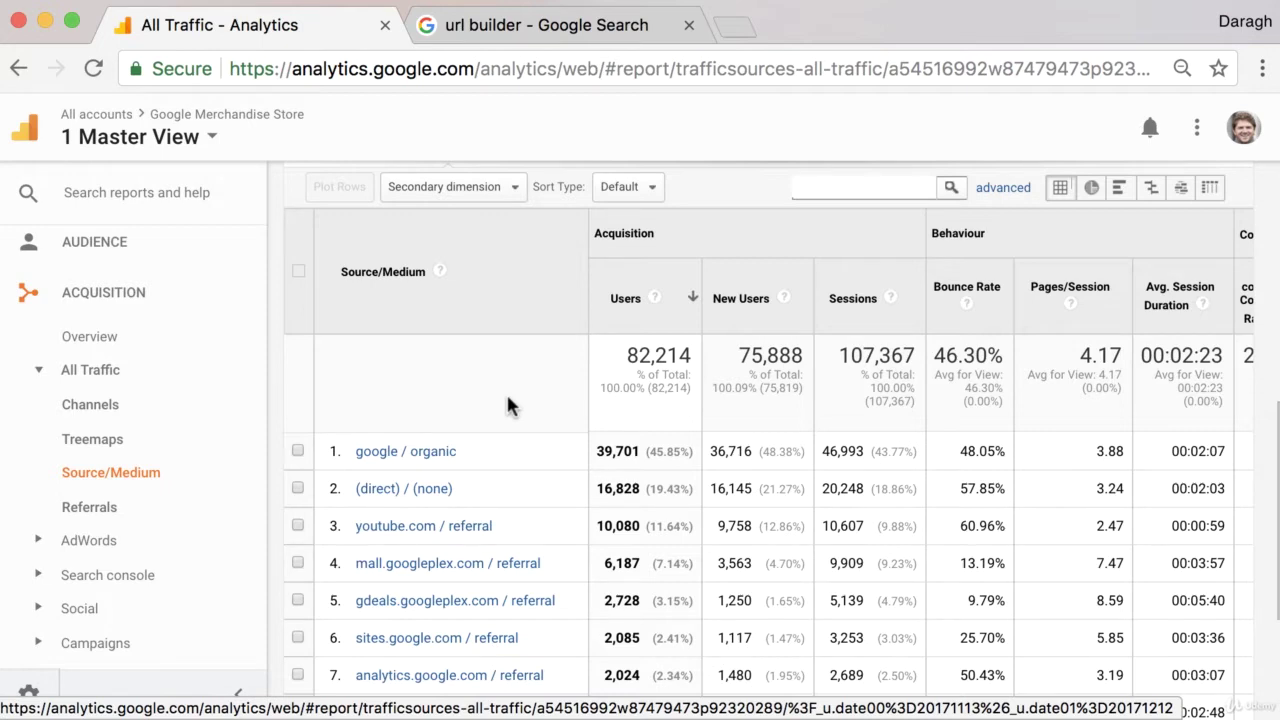
From the 'url builder' Google search results, open the Campaign URL Builder — Google Analytics Demos & Tools page
click(551, 38)
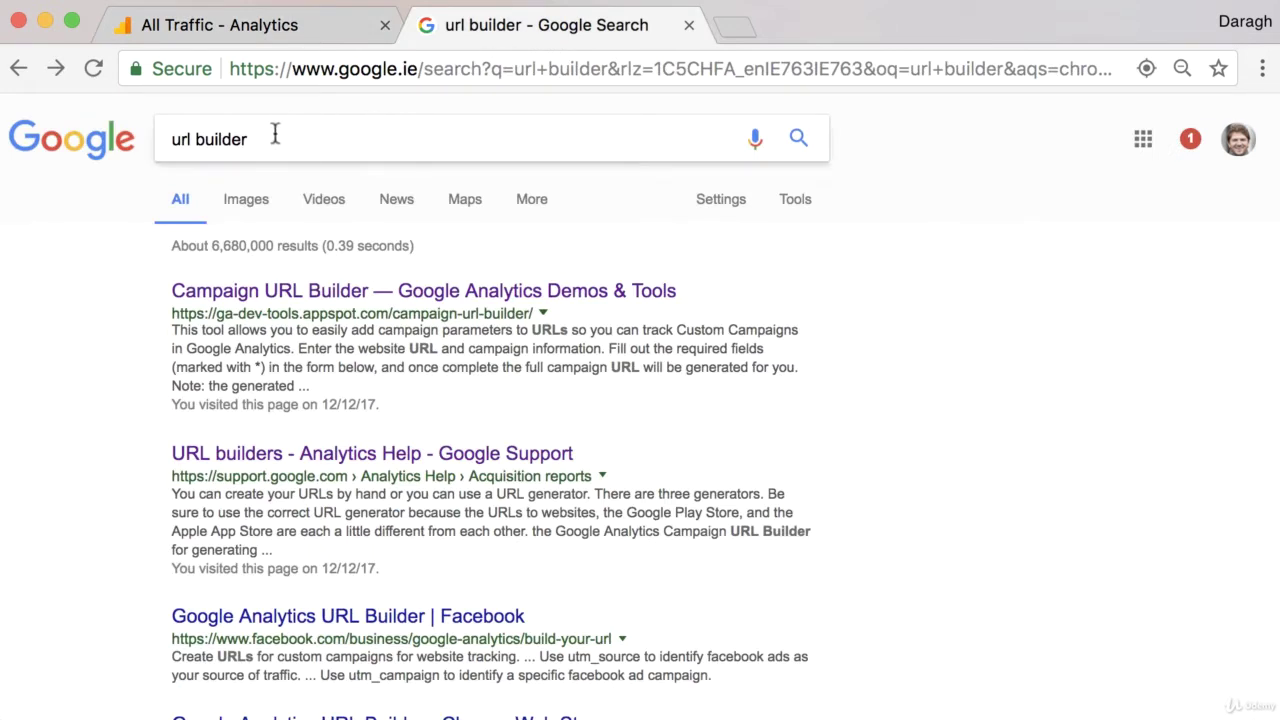
click(243, 139)
drag(243, 139, 162, 147)
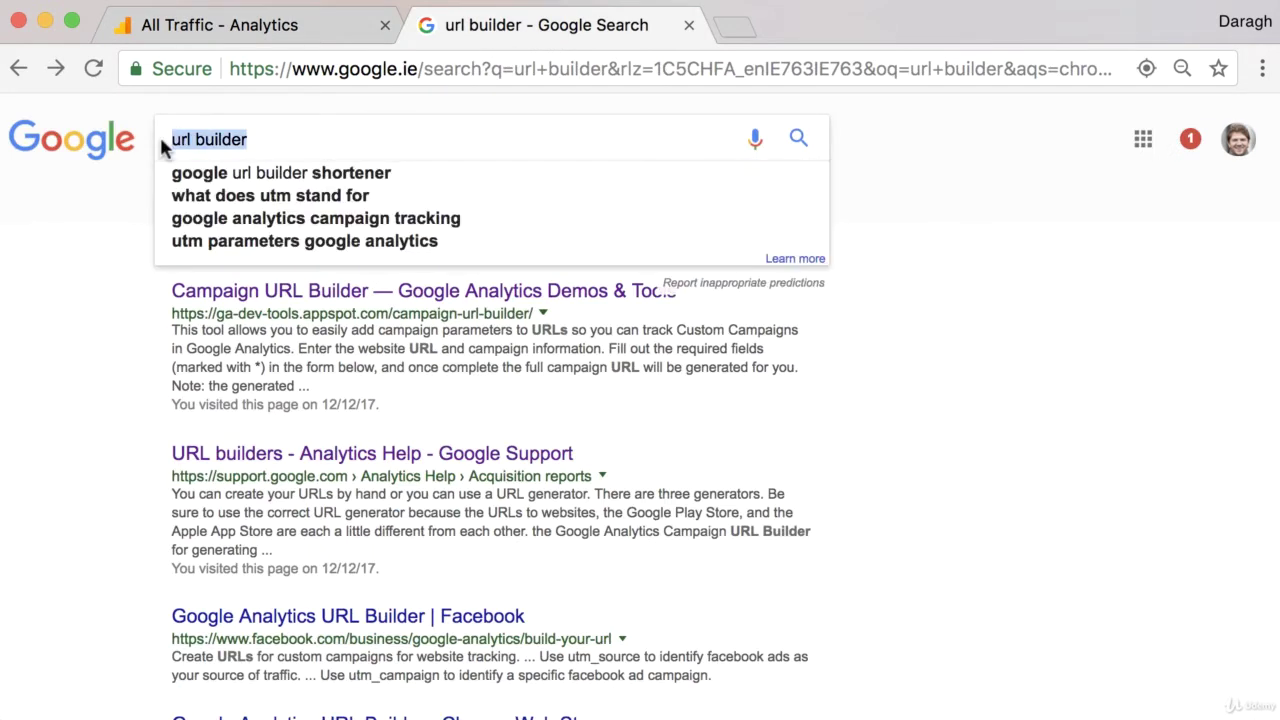
click(102, 277)
click(294, 290)
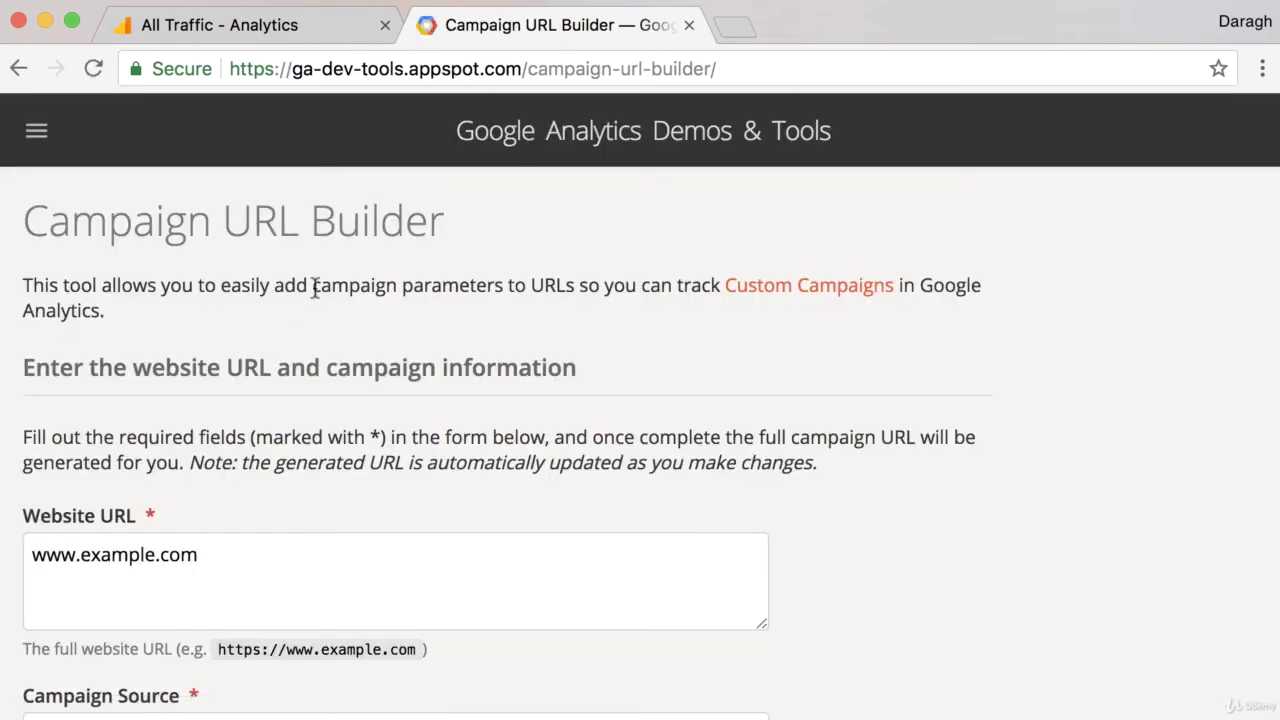
Scroll to the generated campaign URL and highlight its website part and utm parameters
scroll(314, 288, down, 8)
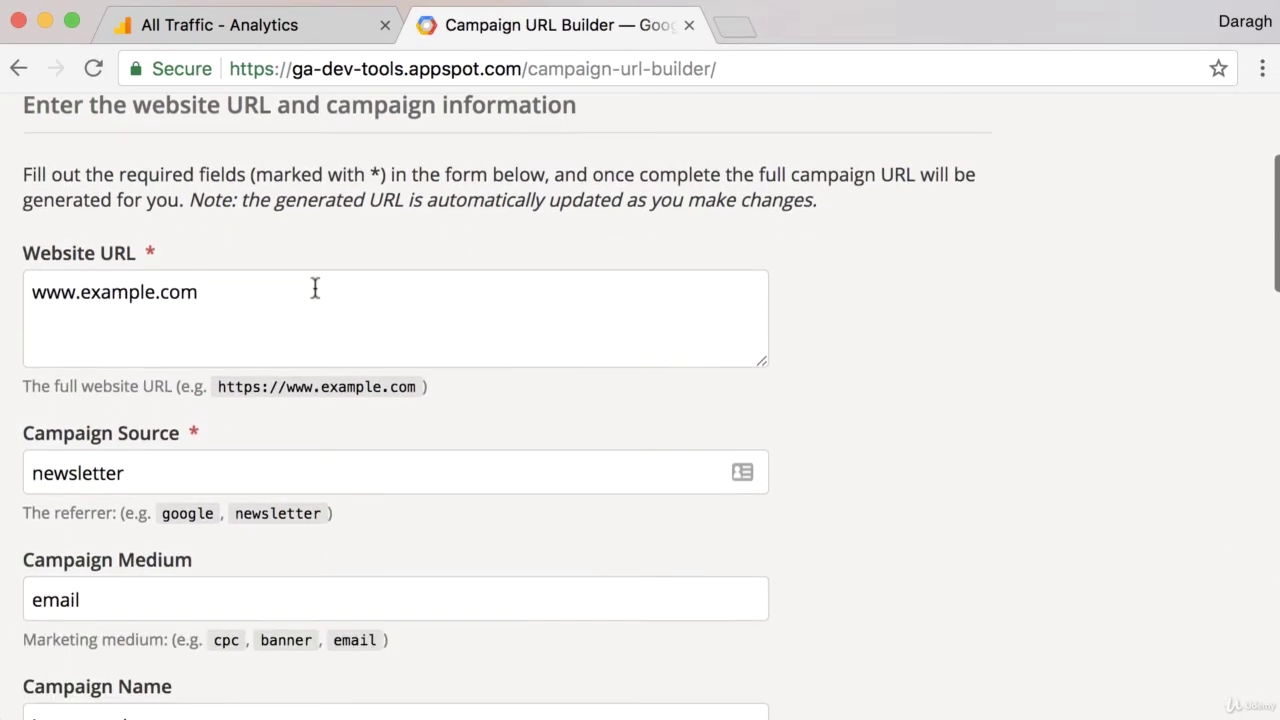
scroll(314, 288, down, 12)
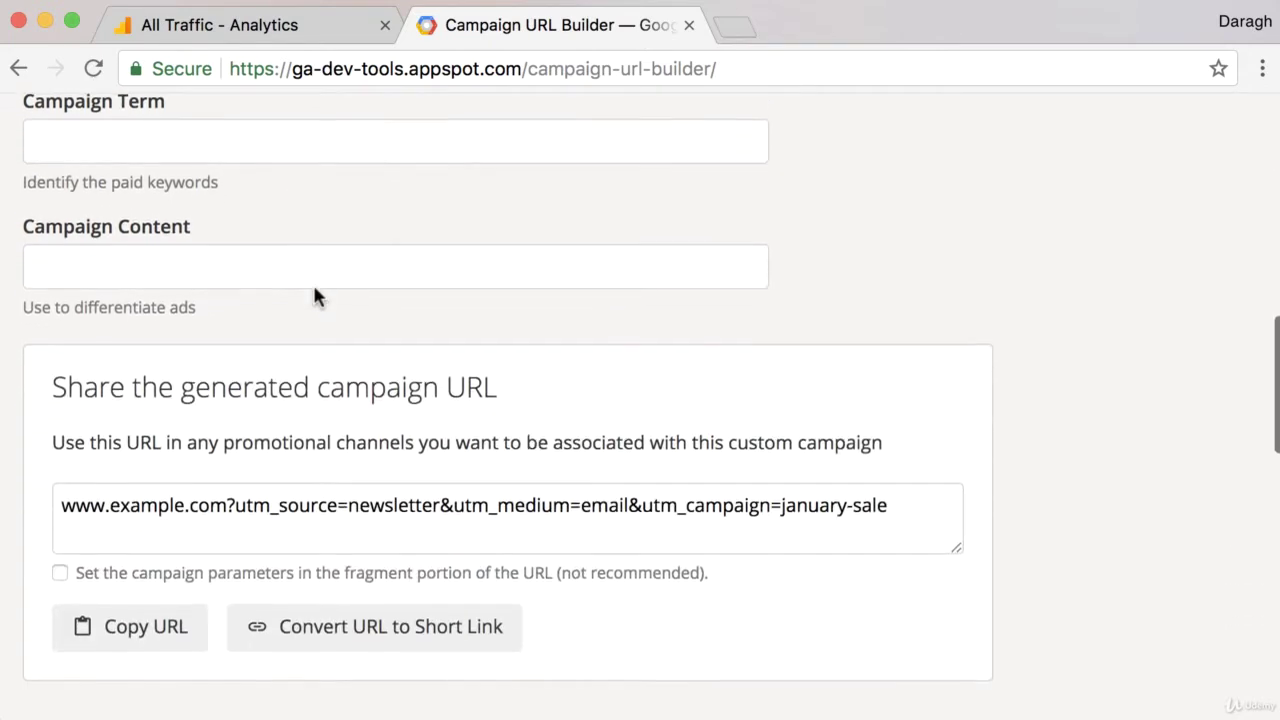
drag(62, 499, 856, 498)
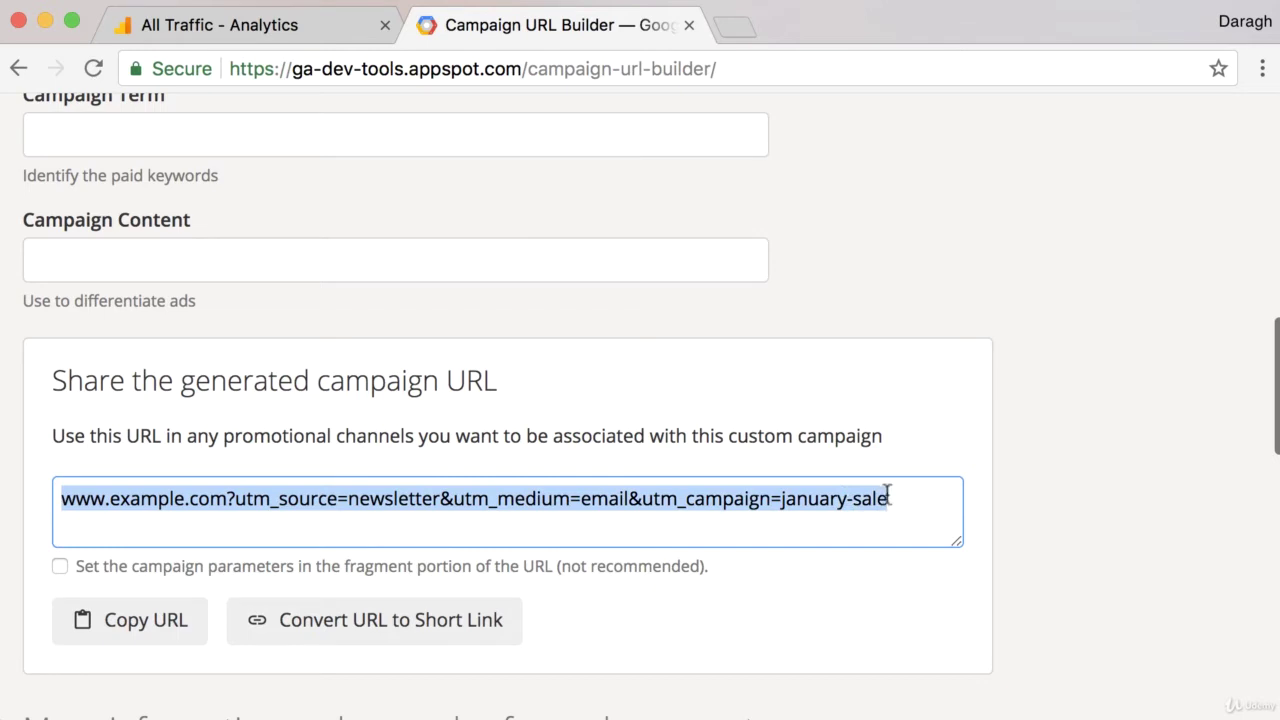
click(761, 518)
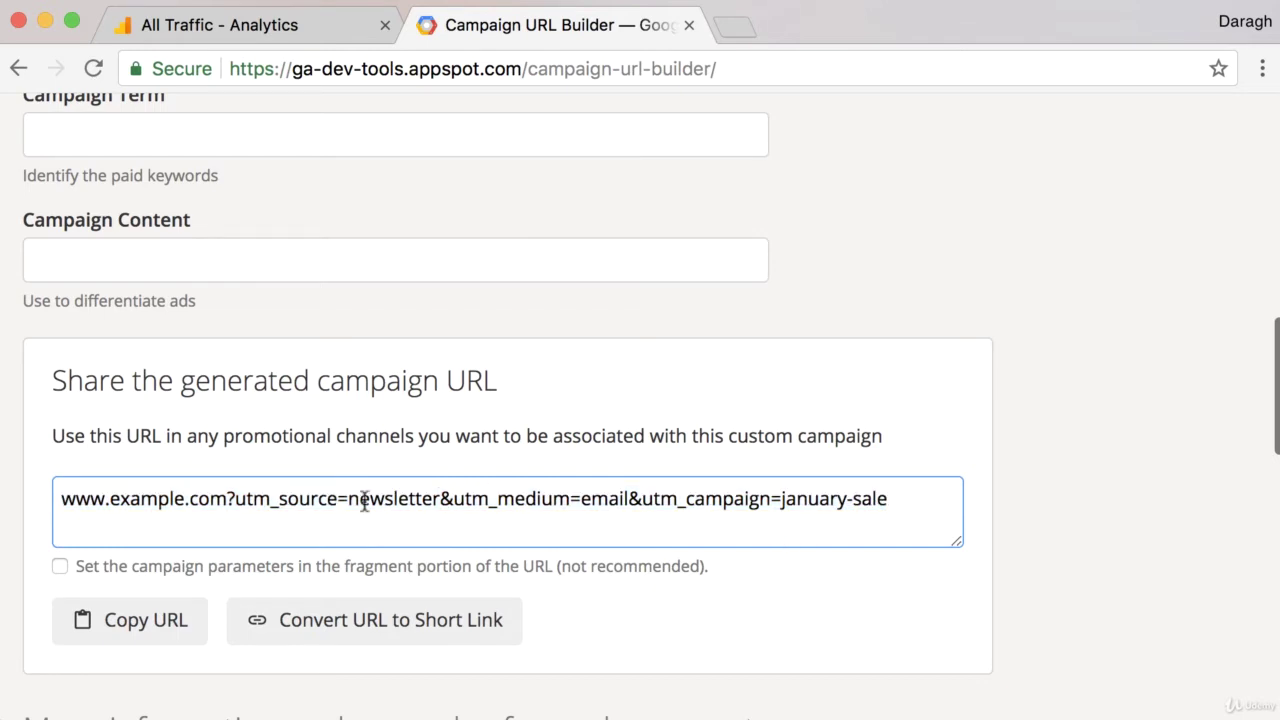
drag(235, 500, 893, 512)
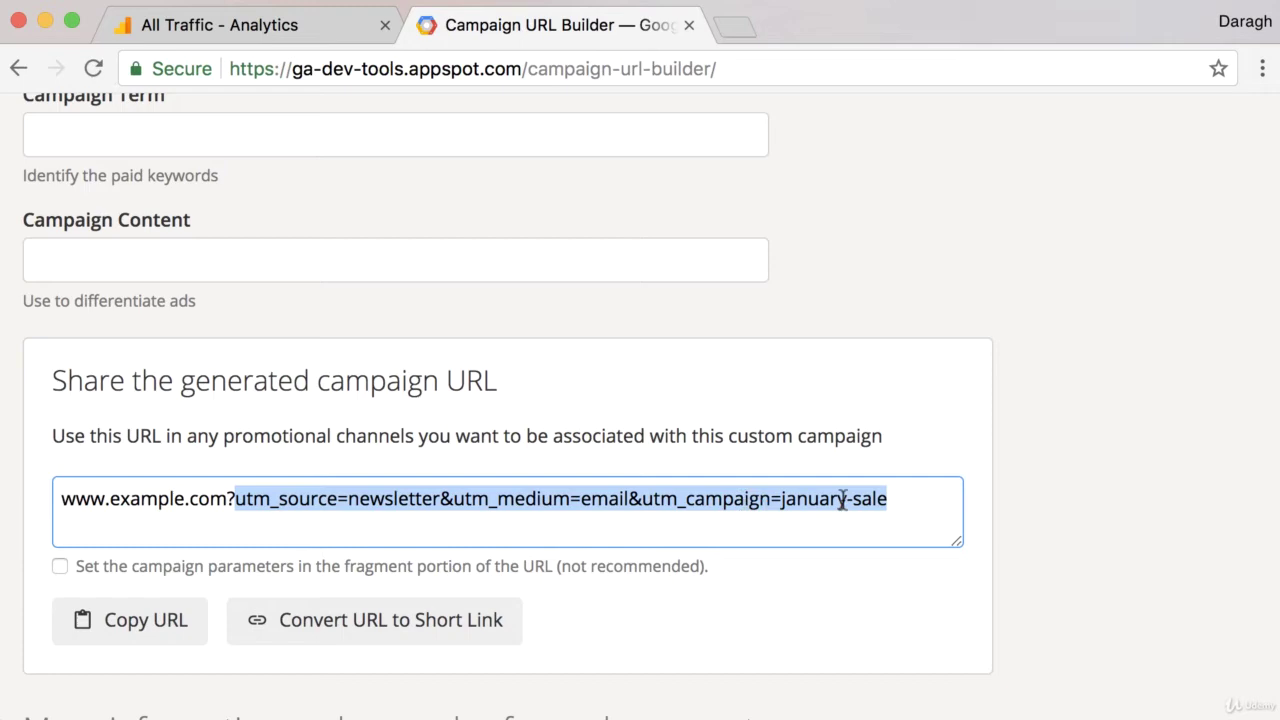
Back in the Analytics All Traffic report, expand Campaigns and open the All Campaigns report
click(335, 28)
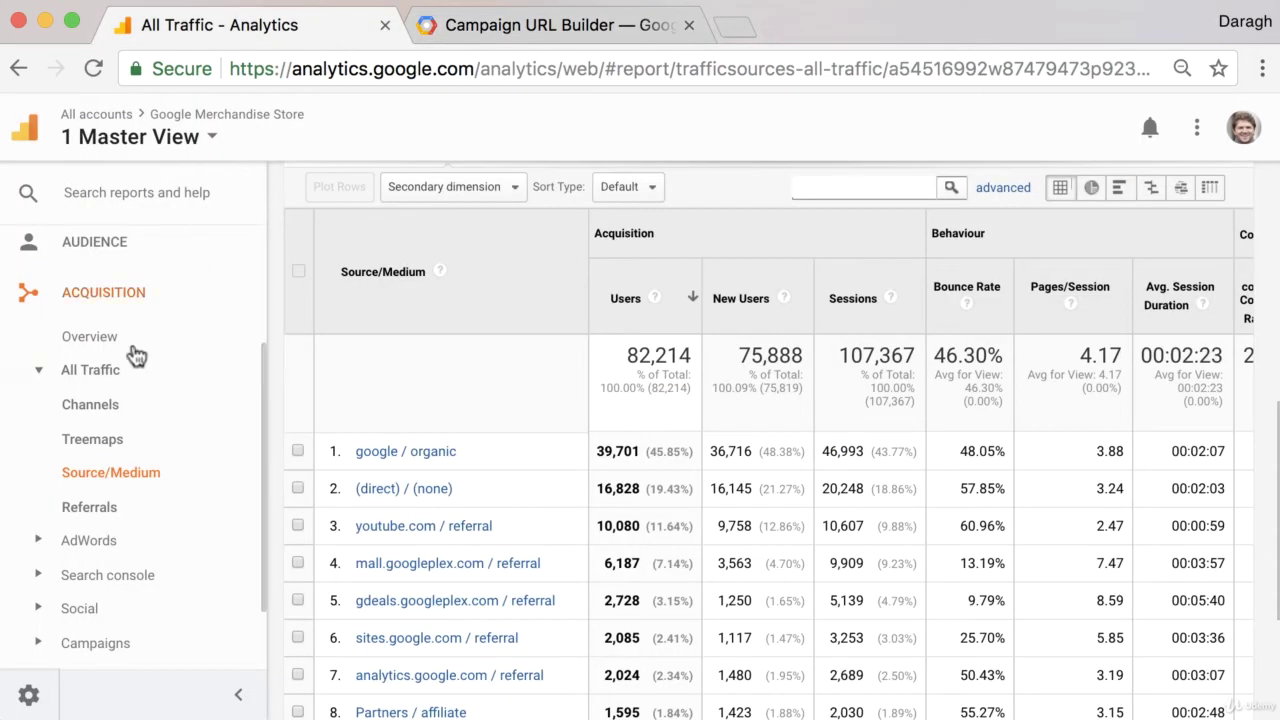
scroll(129, 435, down, 2)
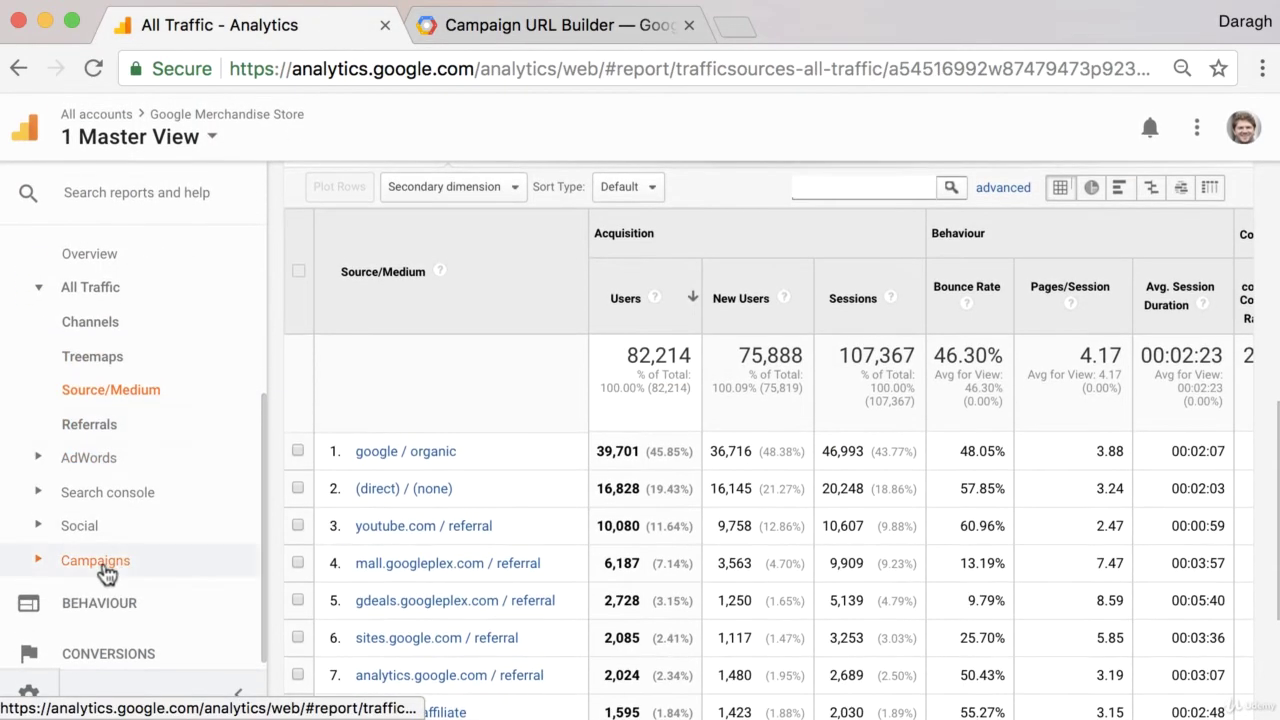
click(104, 566)
click(141, 640)
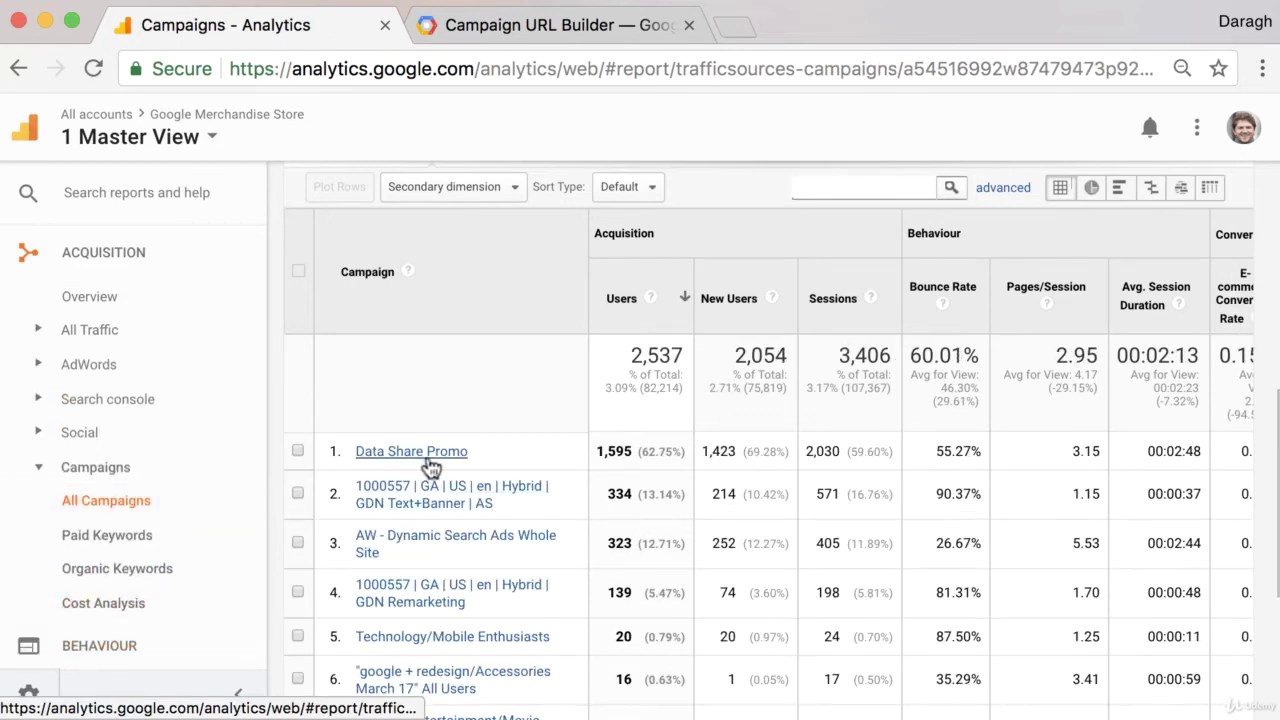
View the Data Share Promo campaign details, return to All Campaigns, then to the Campaign URL Builder
click(411, 452)
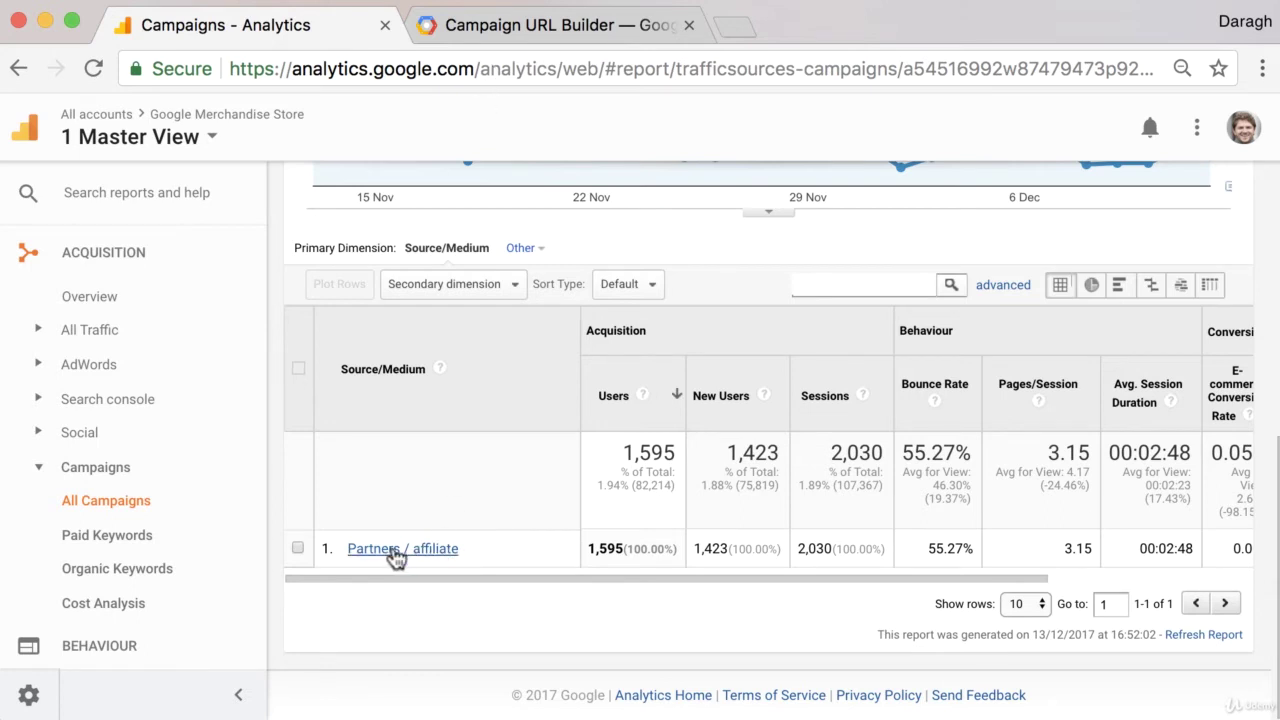
click(120, 510)
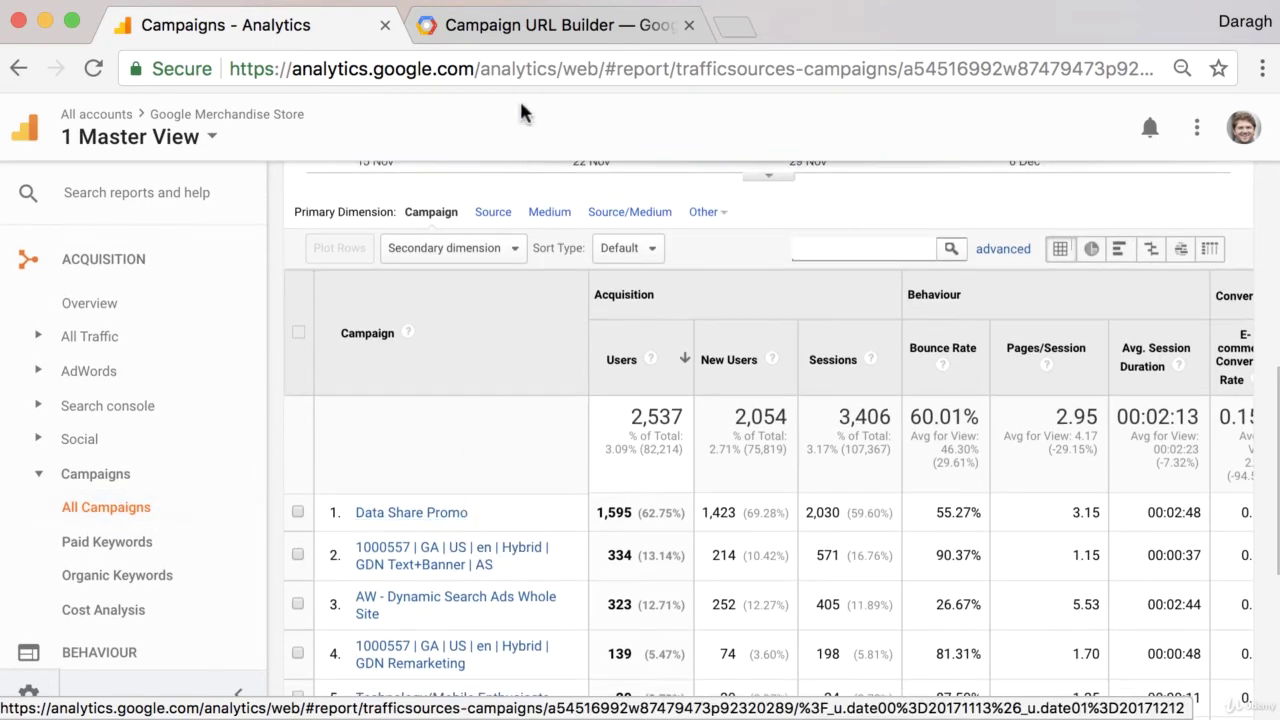
click(455, 25)
scroll(416, 240, up, 15)
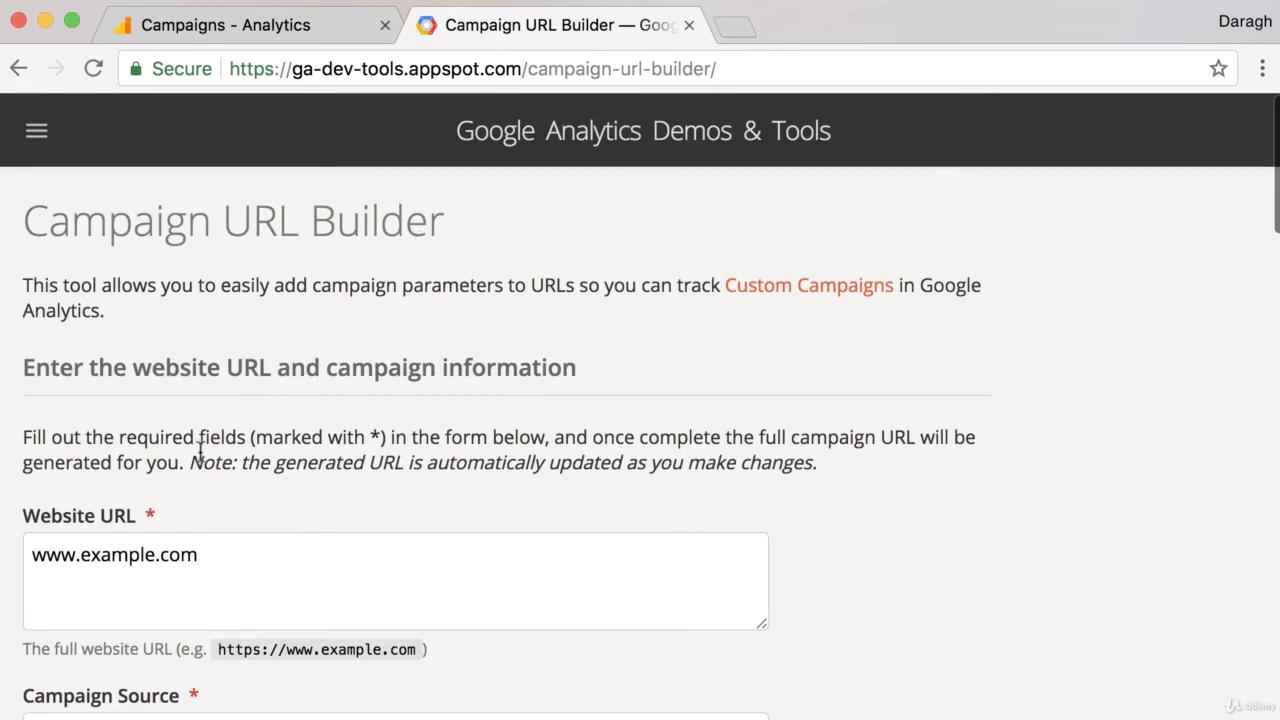
scroll(198, 450, down, 4)
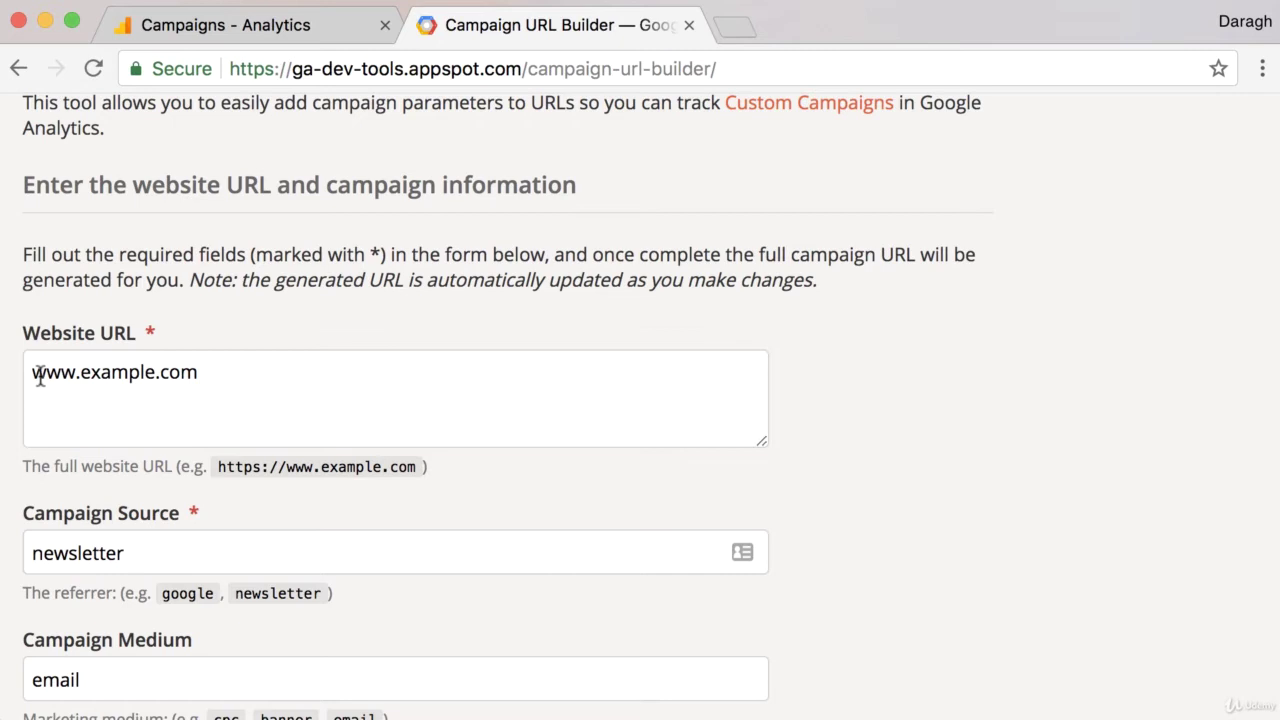
drag(34, 374, 199, 374)
scroll(320, 380, down, 3)
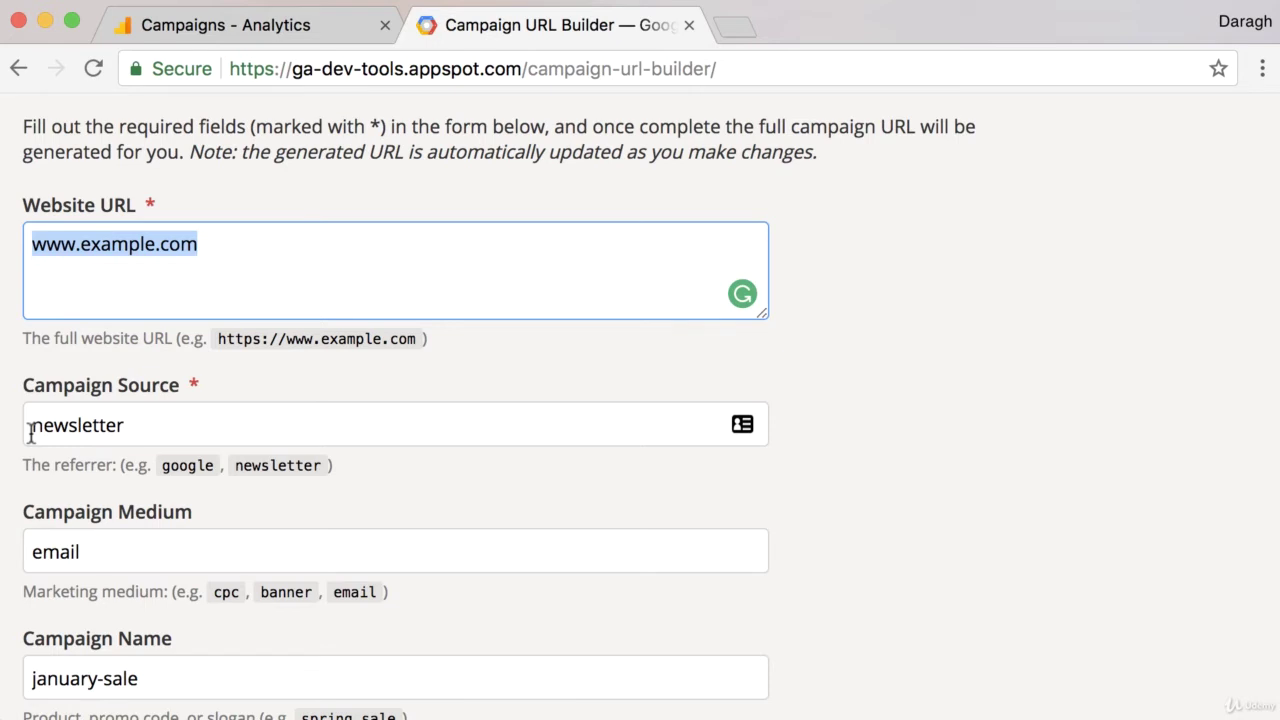
drag(30, 430, 165, 462)
scroll(165, 460, down, 3)
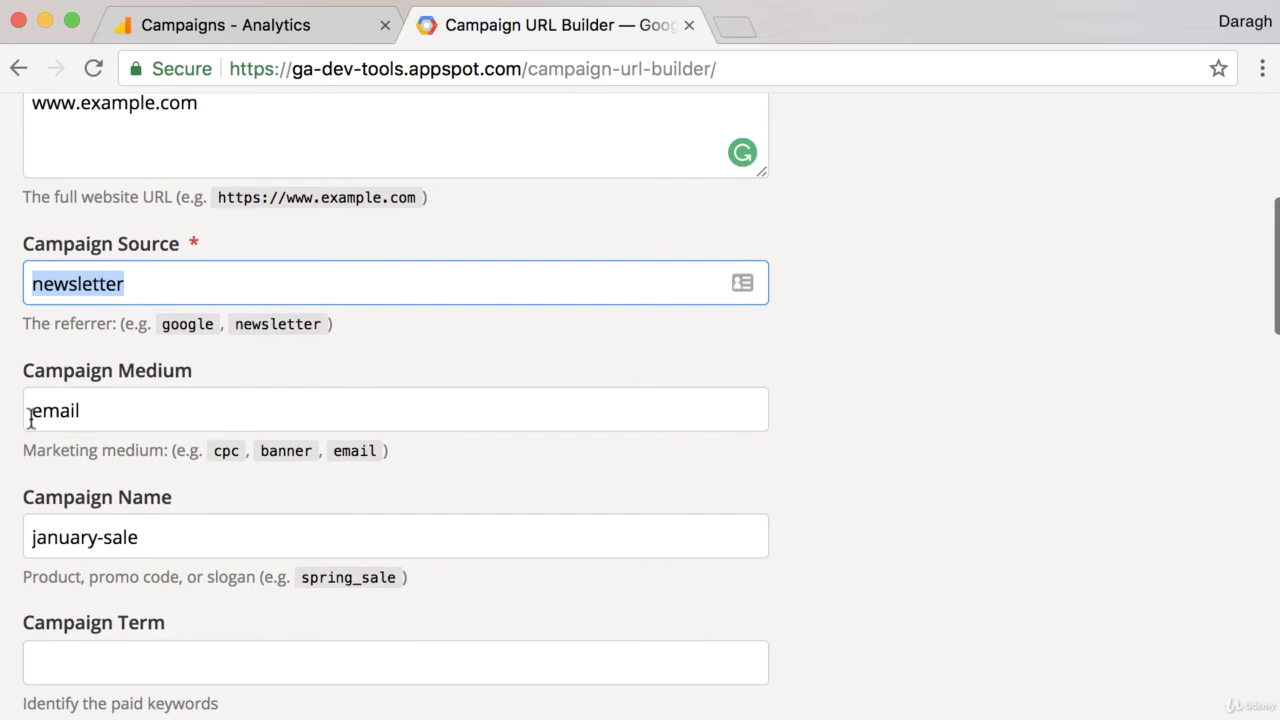
drag(30, 410, 134, 418)
scroll(120, 440, down, 3)
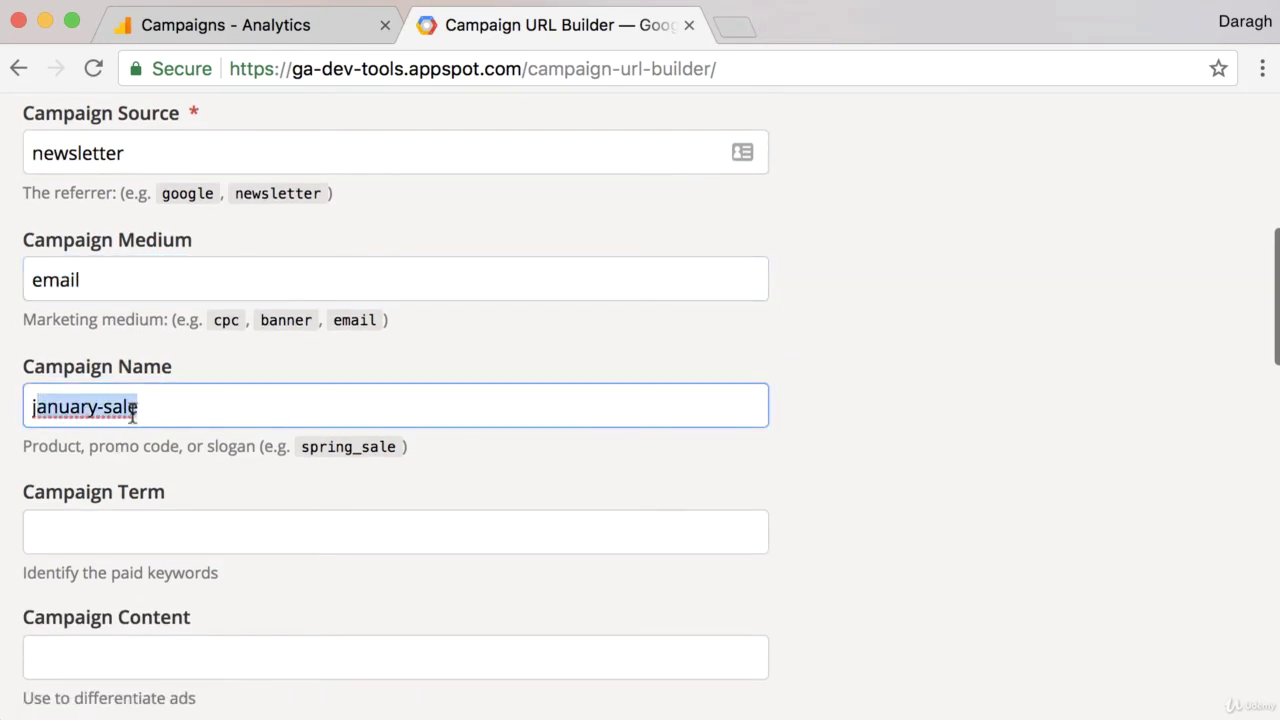
scroll(194, 446, down, 3)
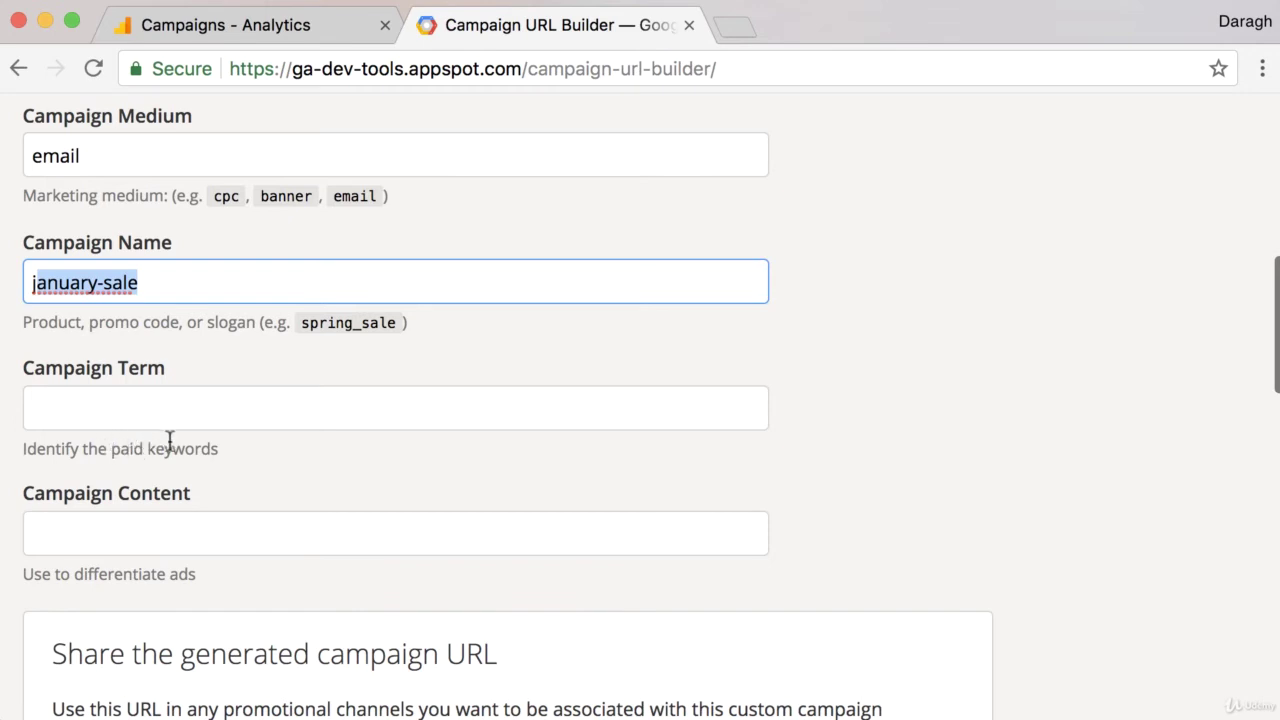
click(79, 530)
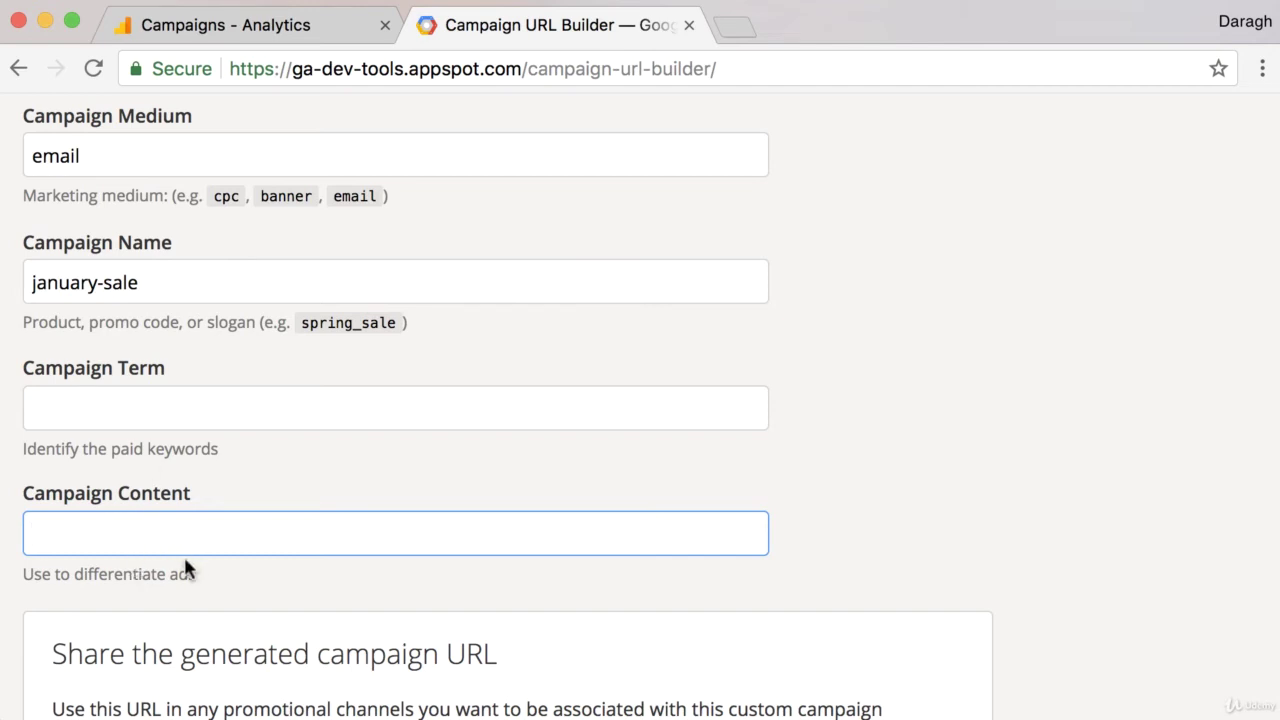
scroll(184, 562, down, 5)
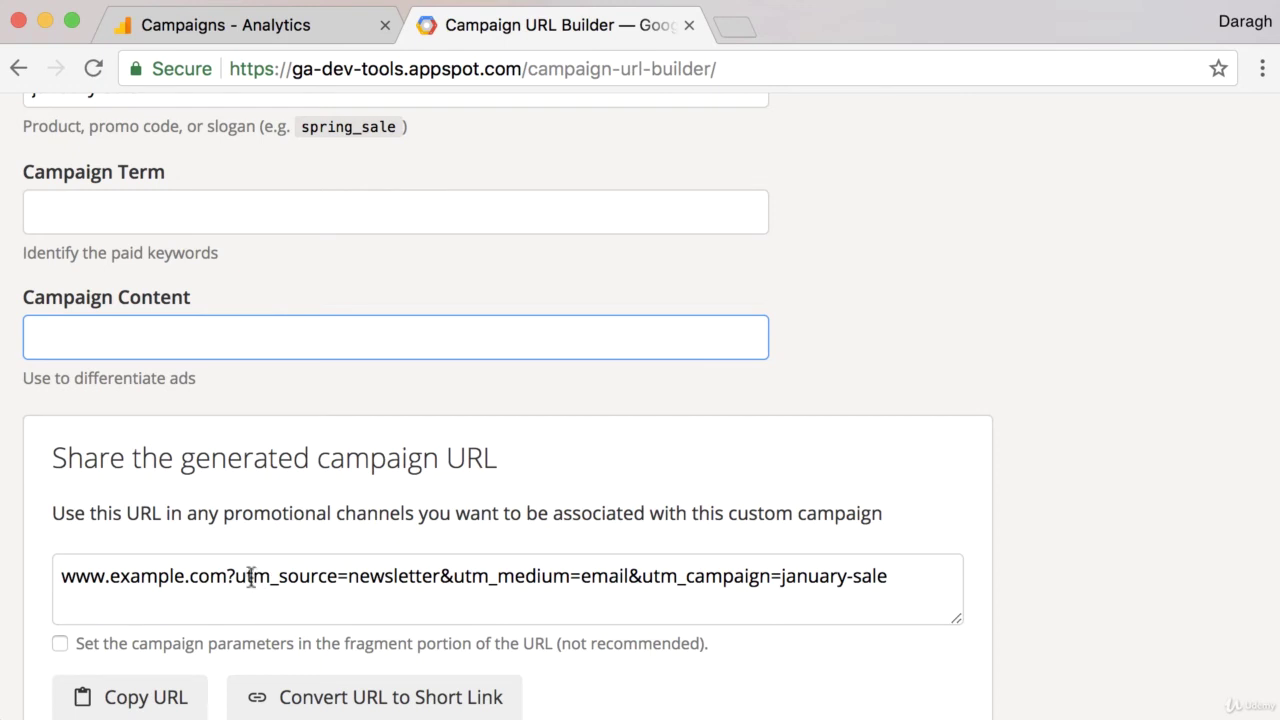
Replace the Campaign Name field's text with january-sale
scroll(229, 576, up, 8)
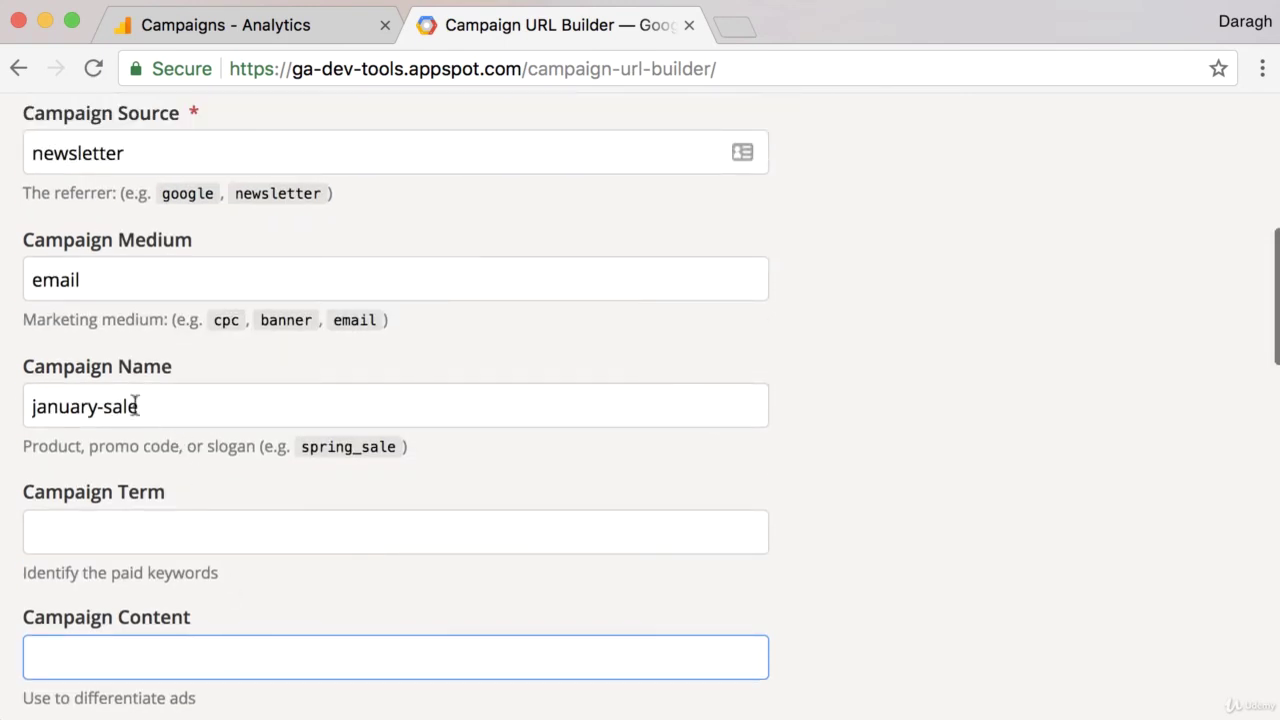
drag(137, 406, 24, 398)
key(BackSpace)
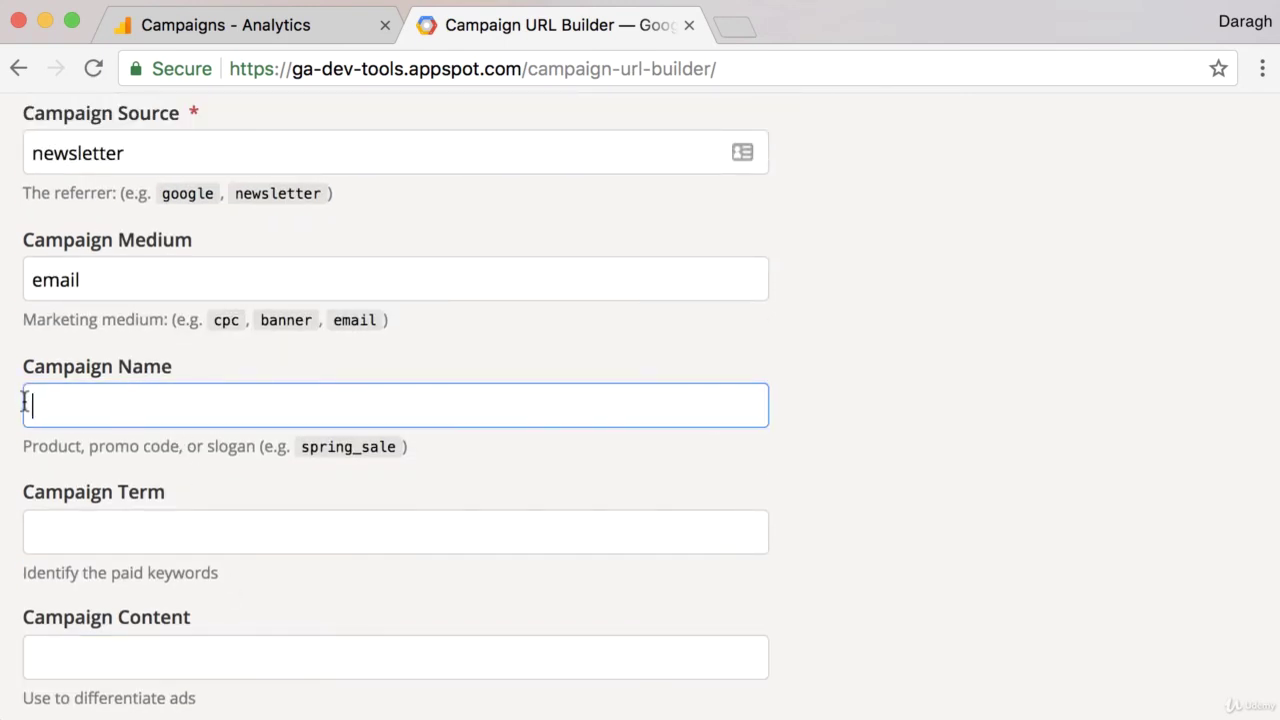
scroll(186, 474, down, 10)
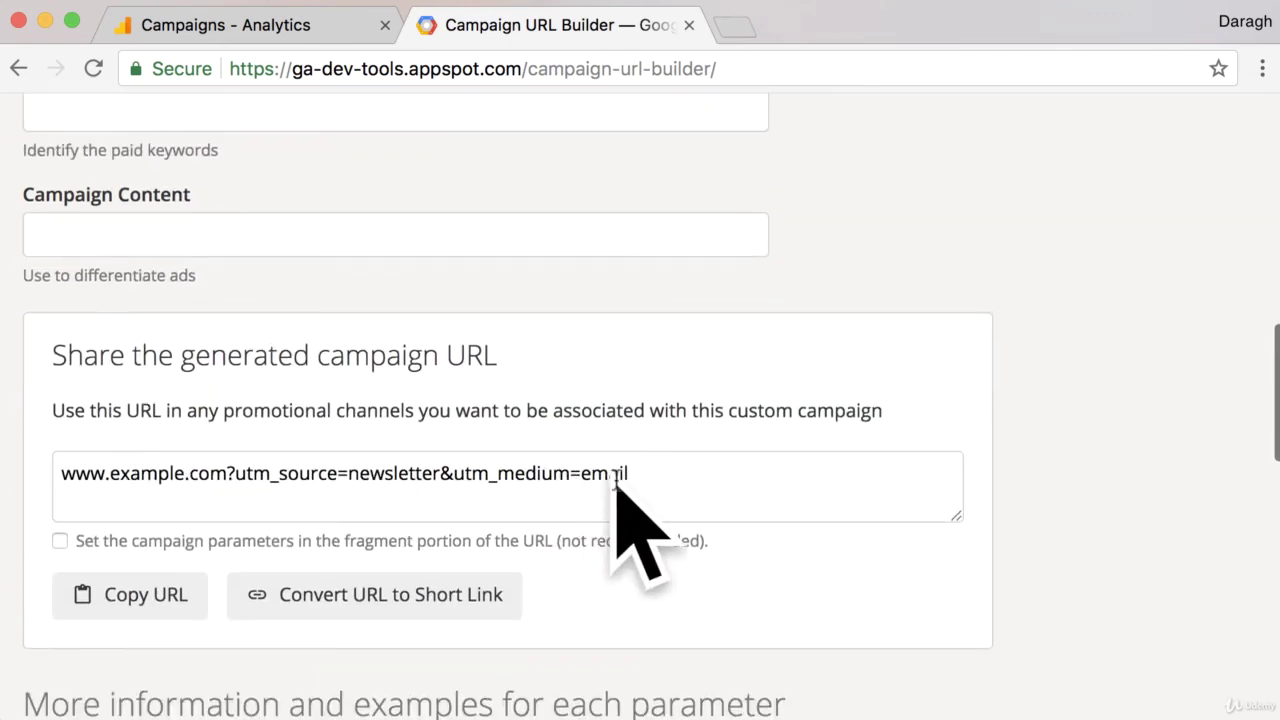
scroll(383, 463, up, 5)
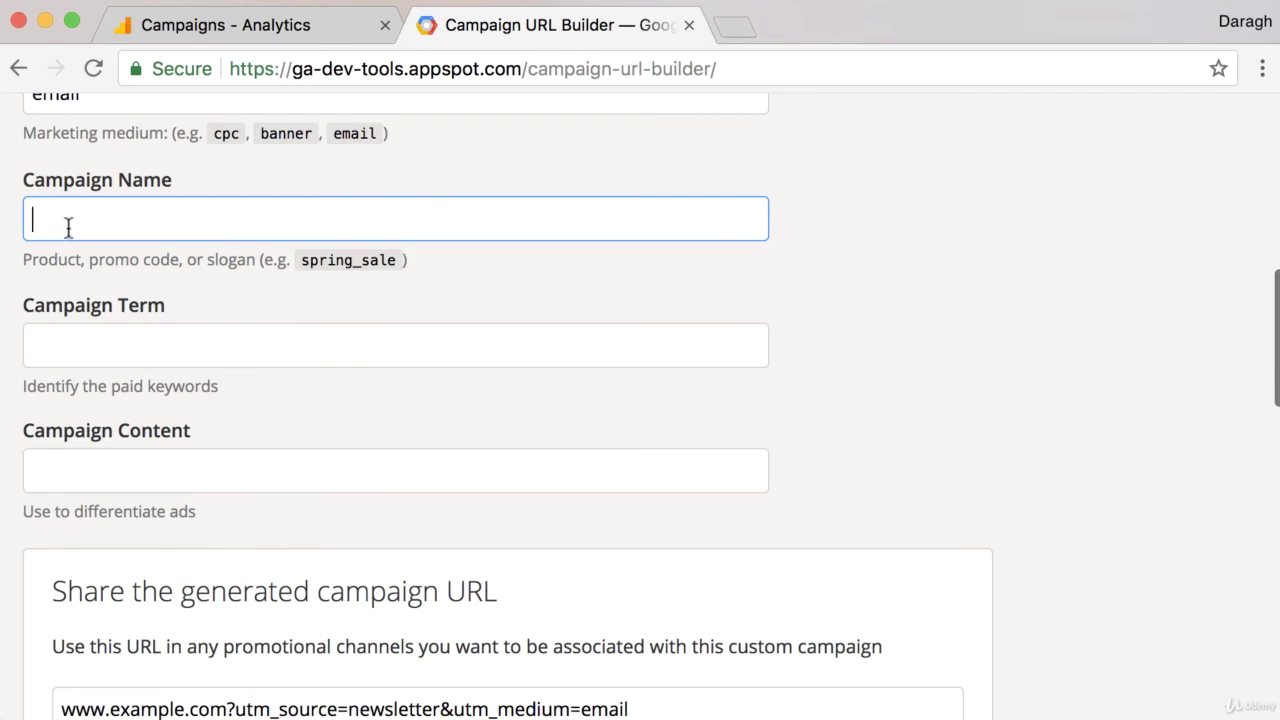
text(january-sale)
Copy the generated campaign URL and return to the Analytics Campaigns report
scroll(788, 287, down, 5)
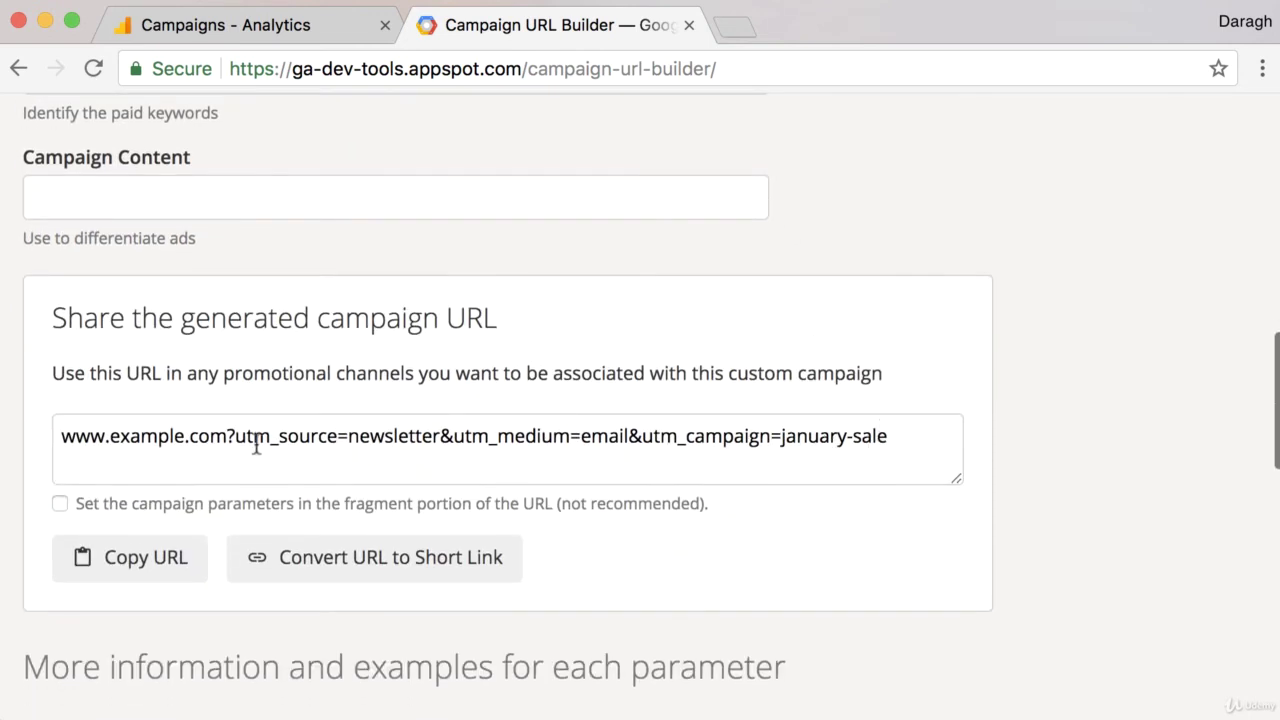
click(139, 563)
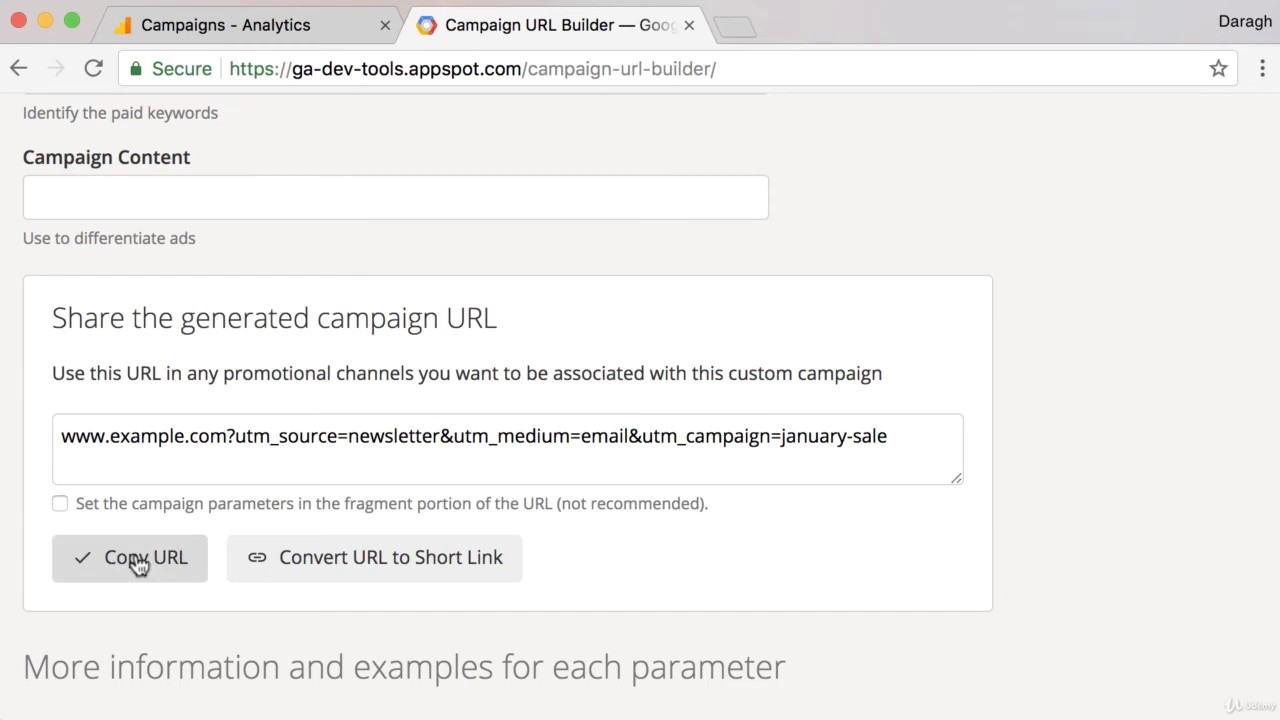
click(352, 44)
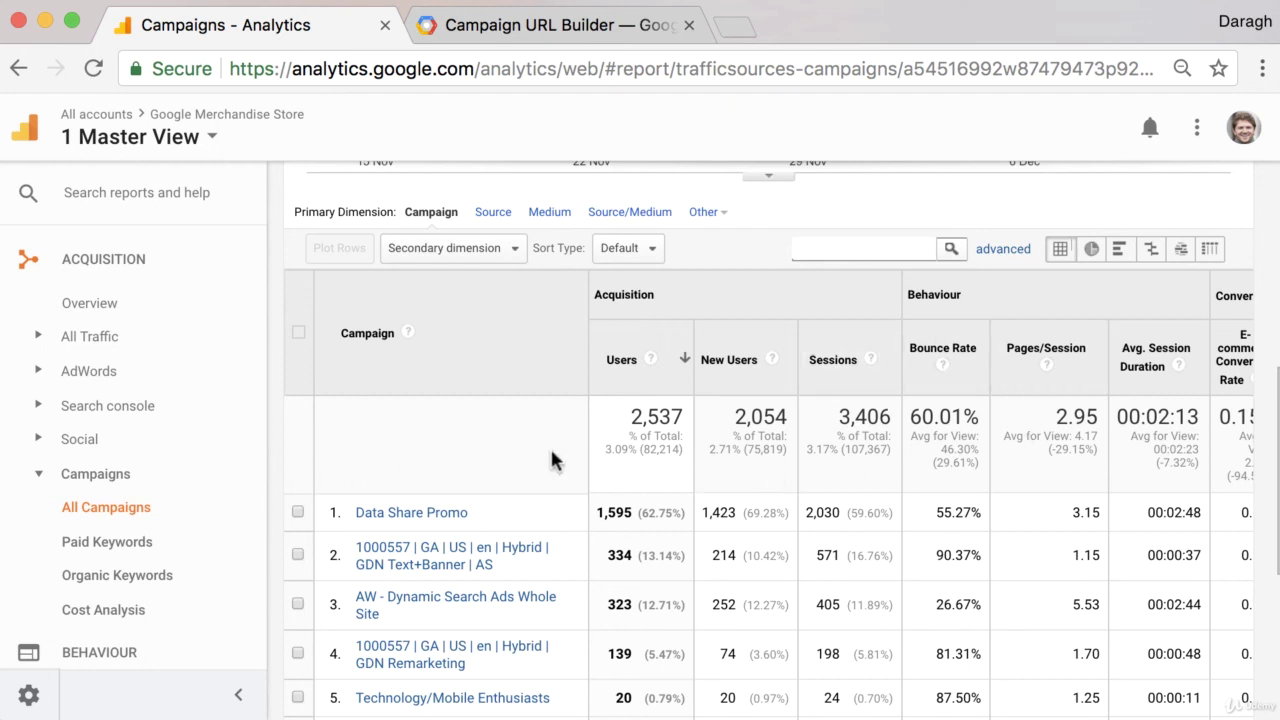
scroll(552, 442, up, 5)
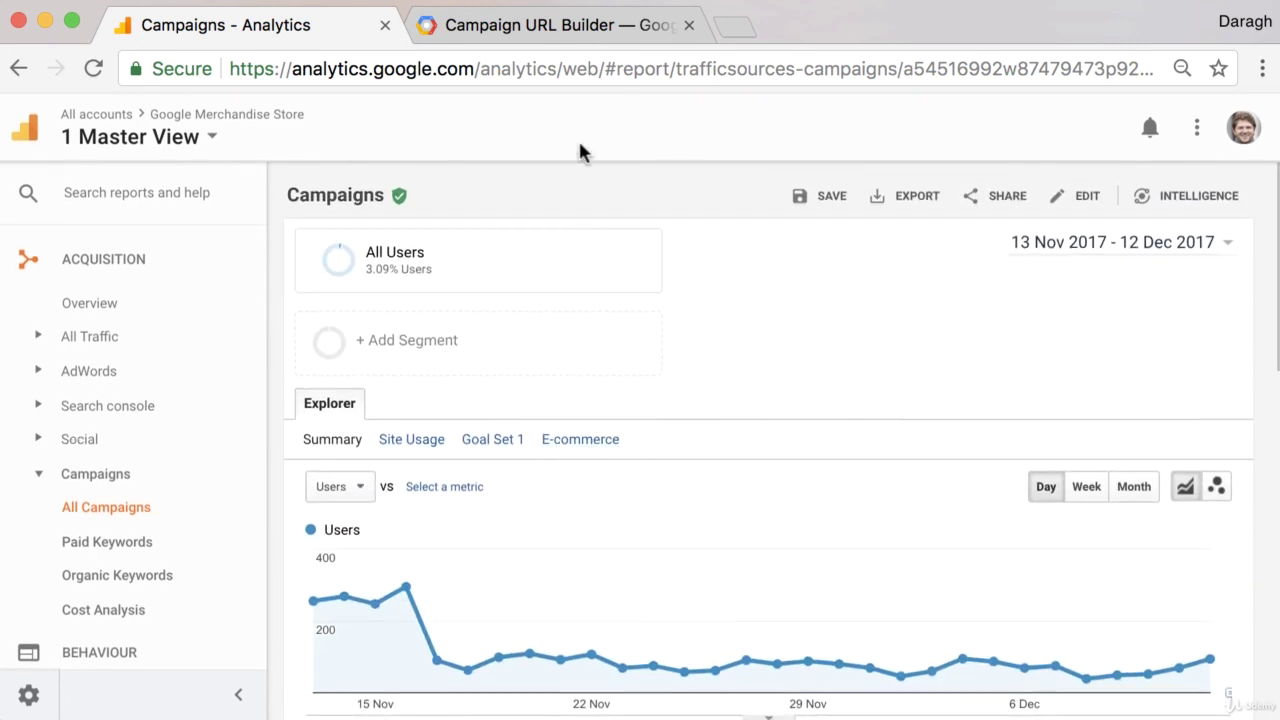
click(522, 23)
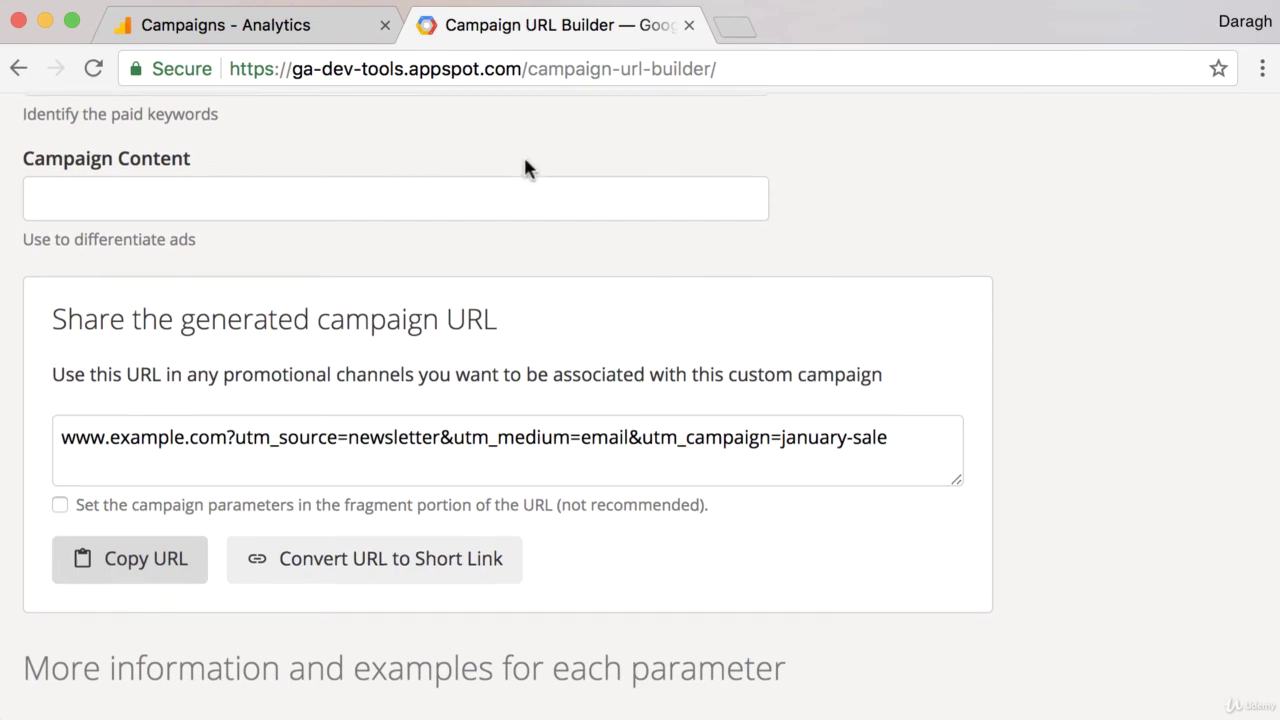
scroll(523, 154, up, 10)
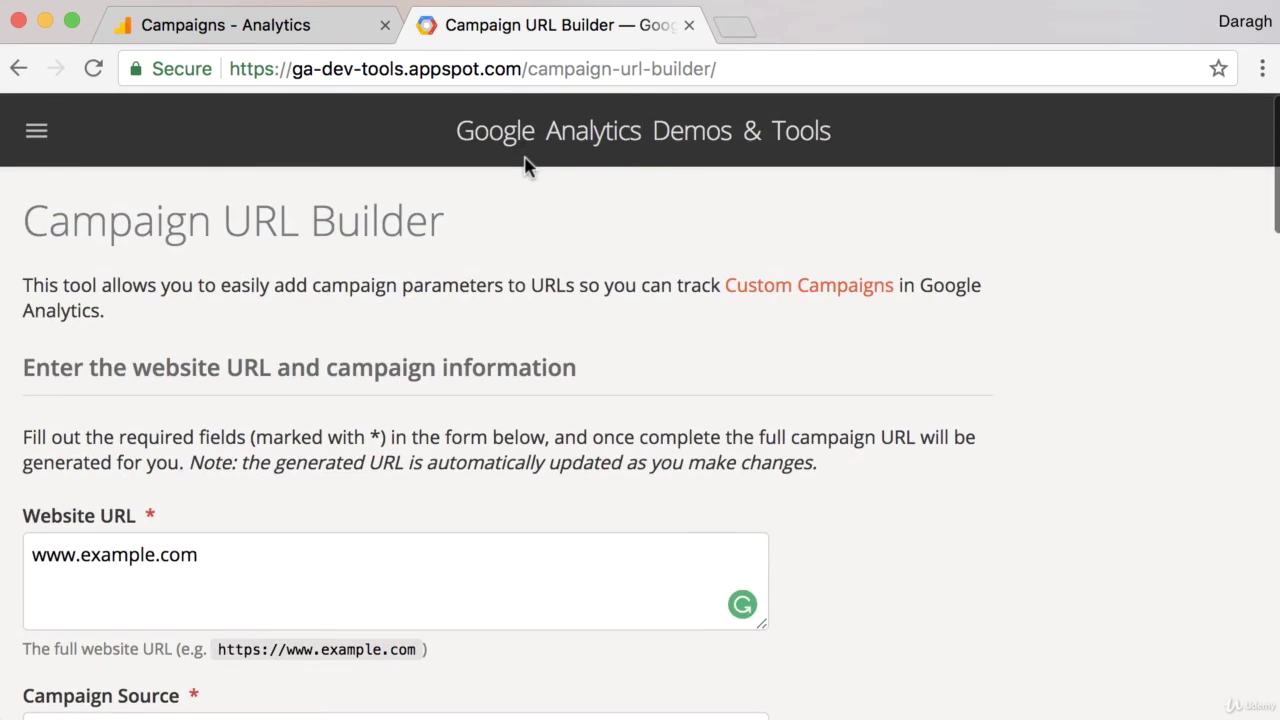